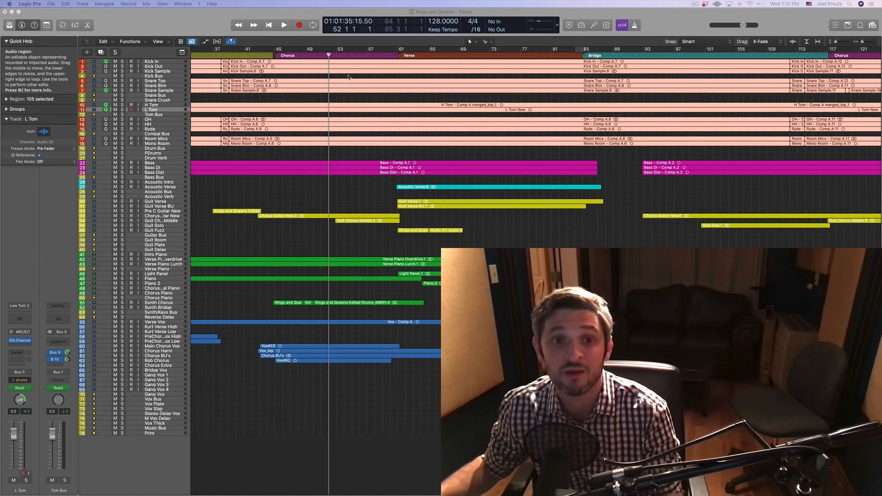
Play the song from the chorus into the verse, toggling solo on the Drum Bus to compare the drums with the full mix
click(329, 57)
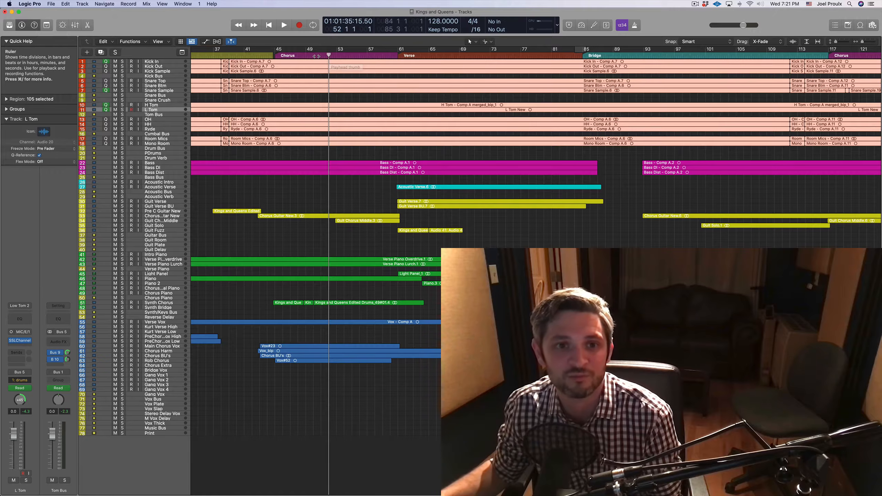
key(space)
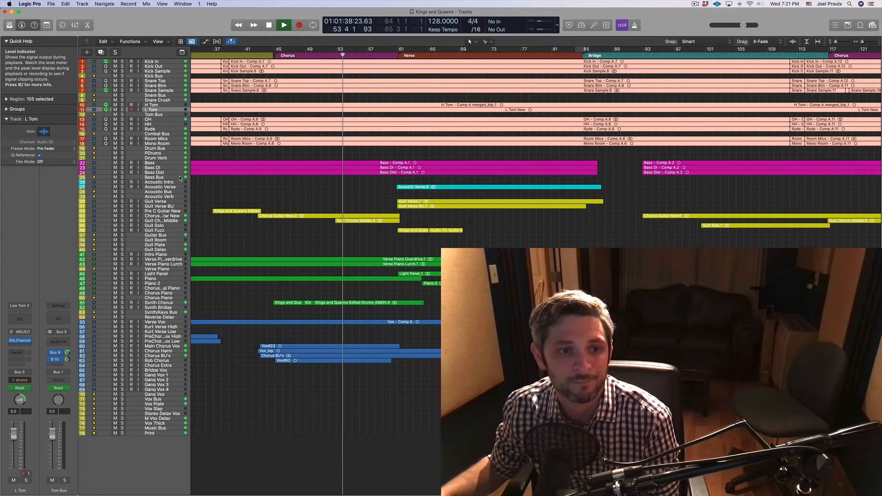
click(123, 149)
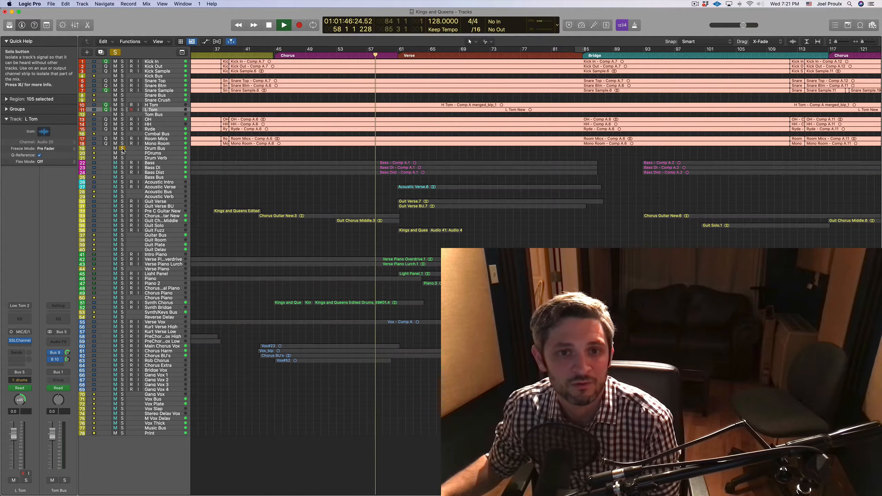
click(122, 149)
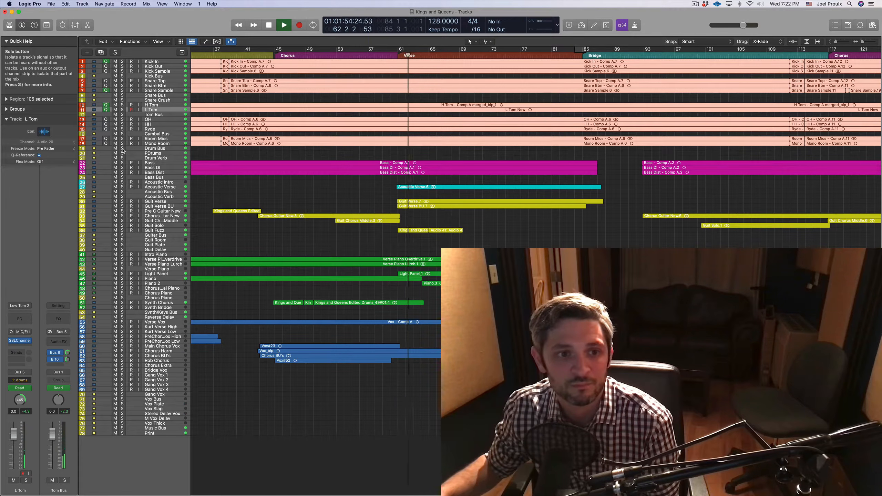
click(123, 149)
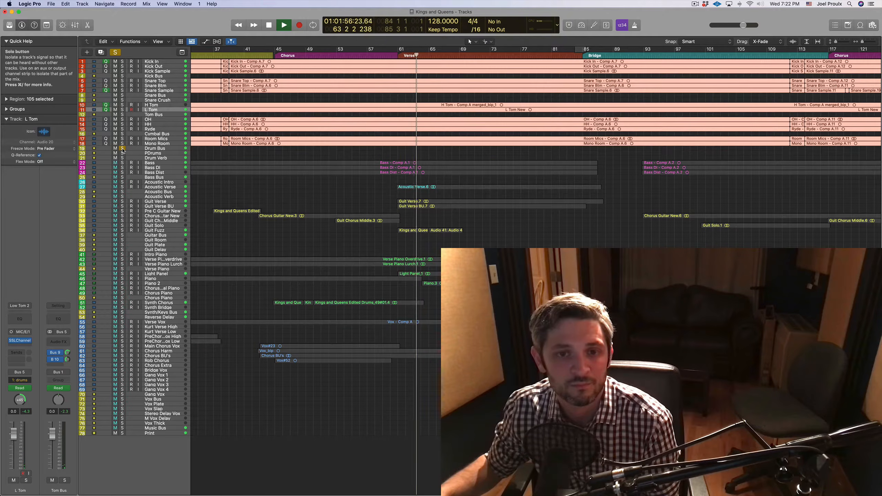
click(122, 149)
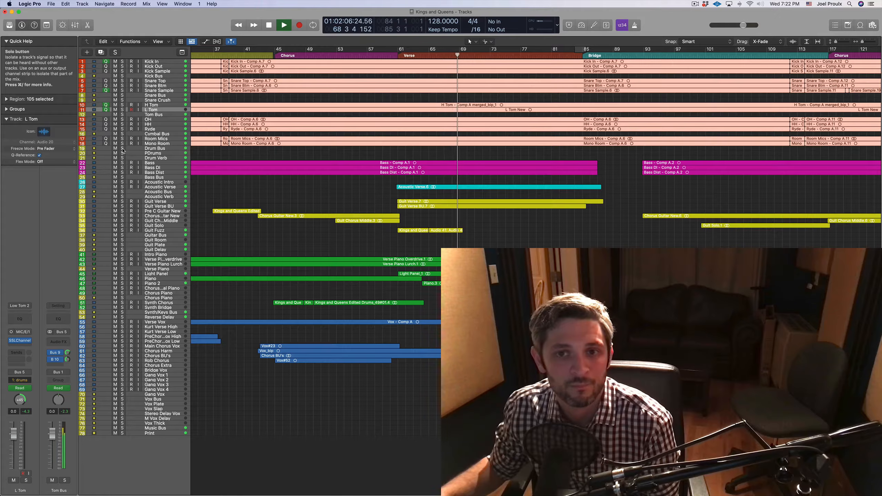
key(space)
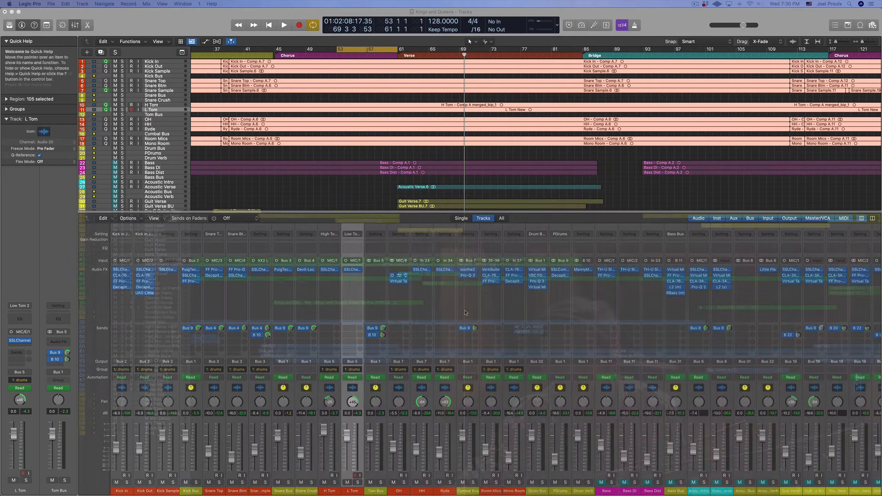
Insert a stereo FabFilter Pro-Q 3 equalizer on the OH channel
click(401, 272)
click(401, 271)
click(401, 271)
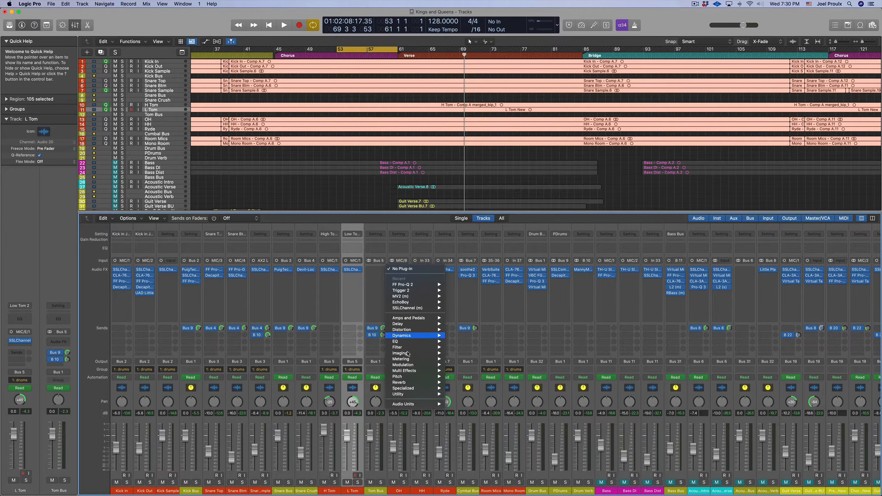
mouse_move(410, 404)
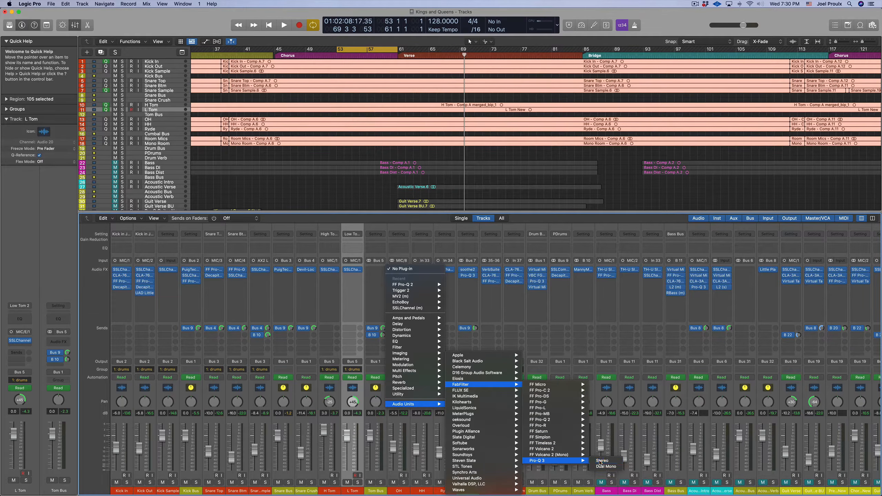
click(601, 460)
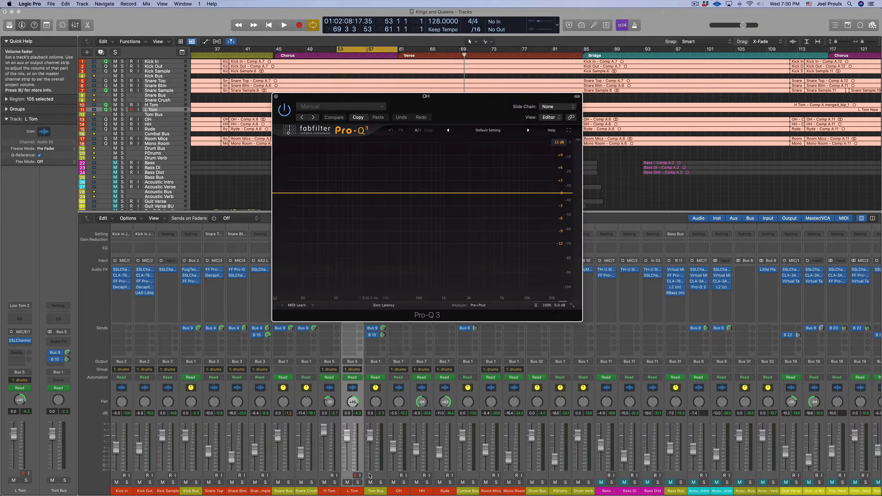
Solo the OH track and play the cycled chorus section to hear the overheads
click(403, 482)
key(space)
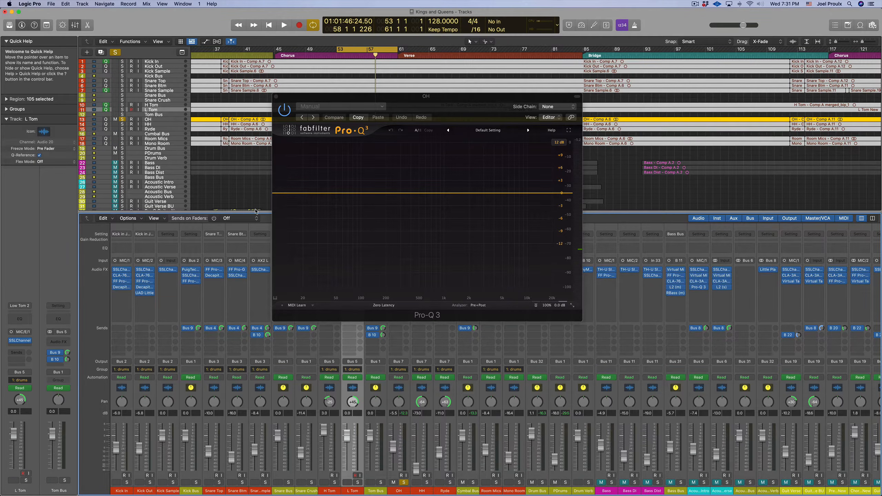
key(space)
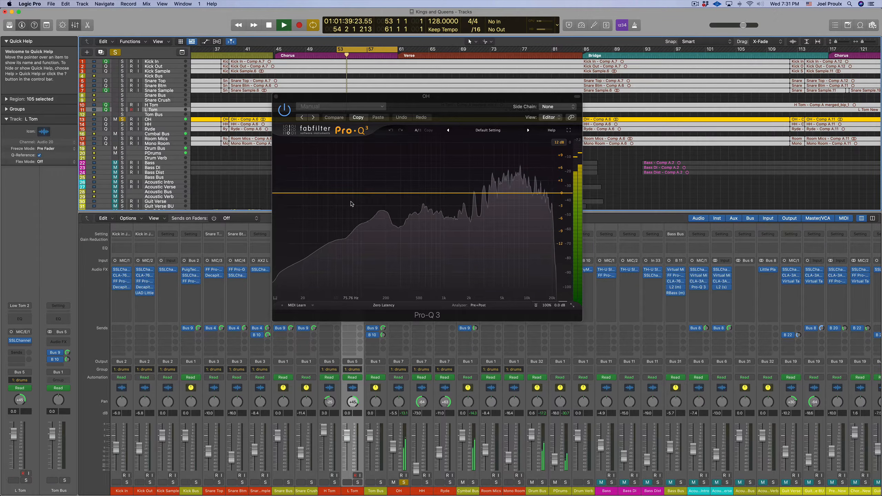
key(space)
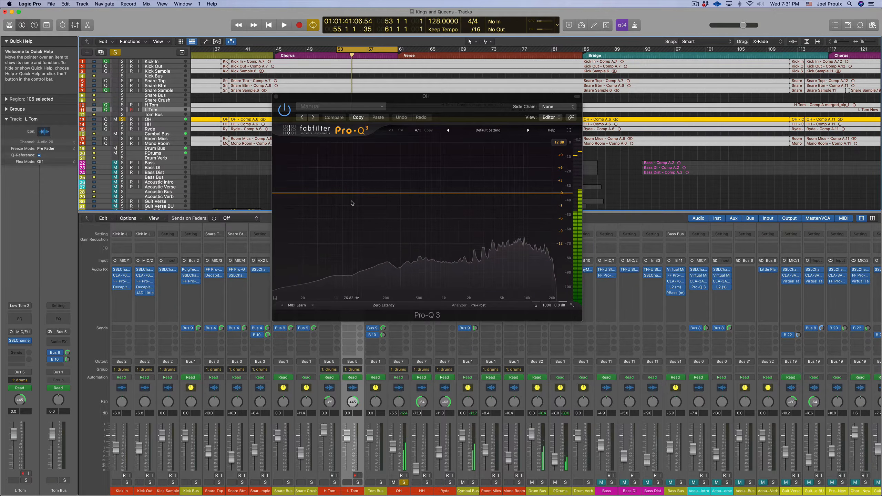
Add an EQ band at about 94 Hz on the overheads and make it a Low Cut filter
click(359, 211)
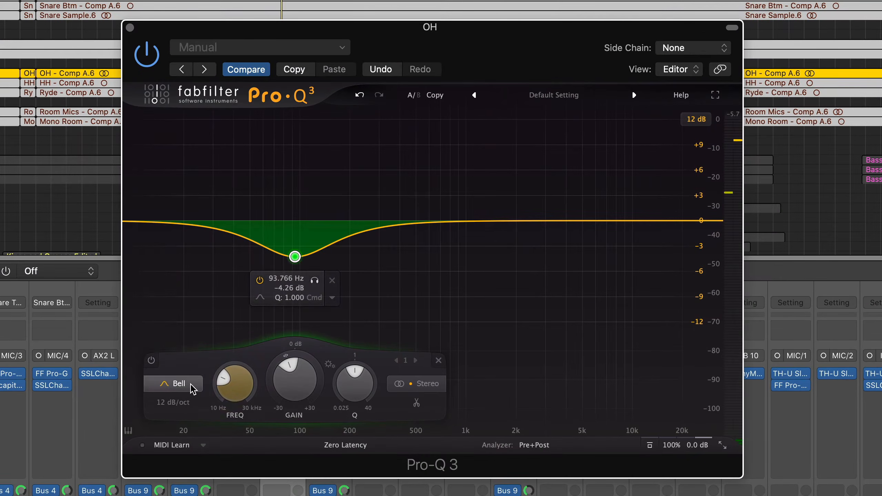
click(192, 388)
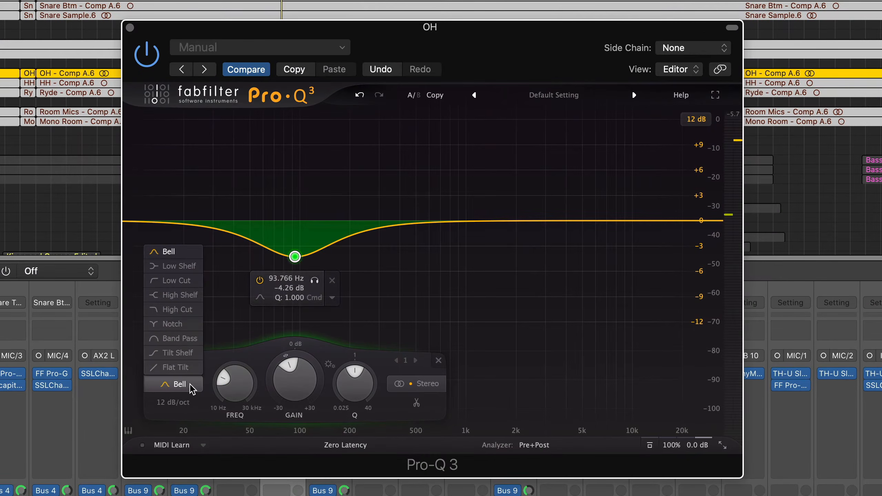
click(175, 281)
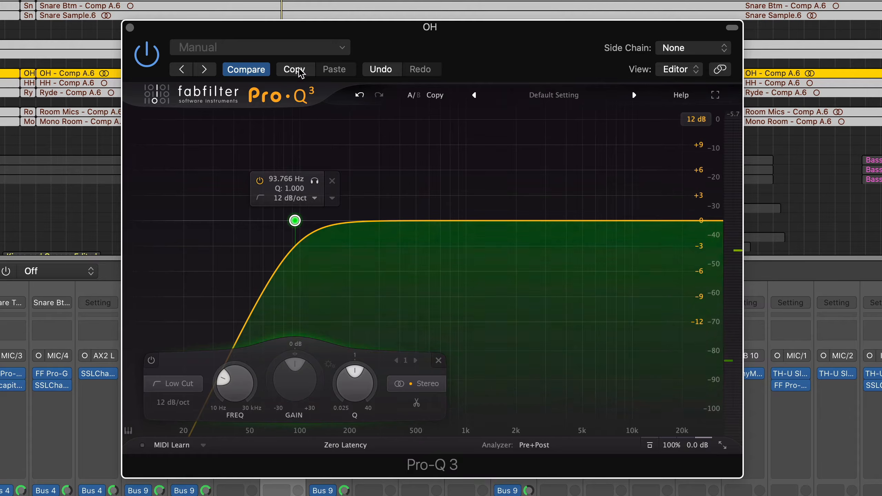
Raise the low cut frequency to about 300 Hz while listening to the overheads
click(315, 181)
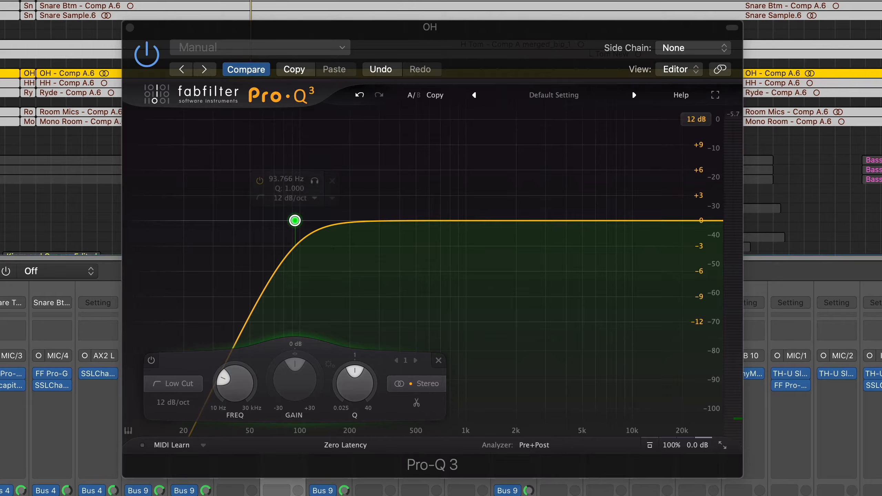
mouse_move(236, 398)
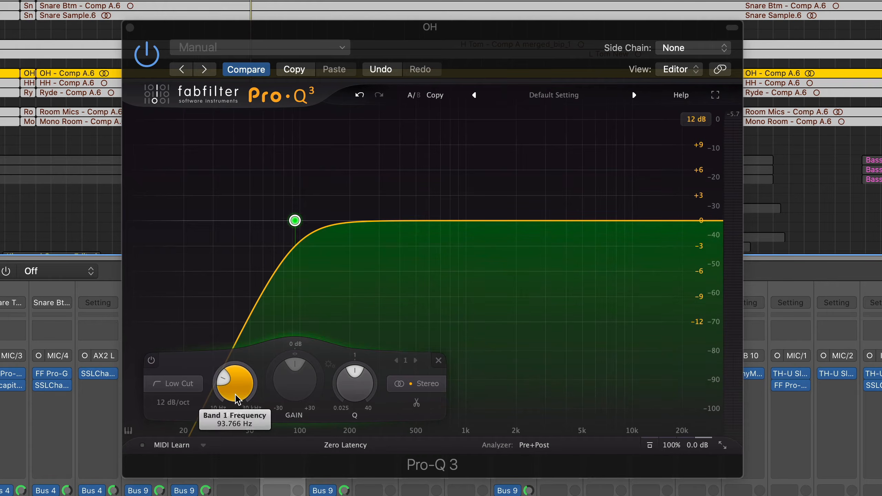
drag(236, 399, 240, 322)
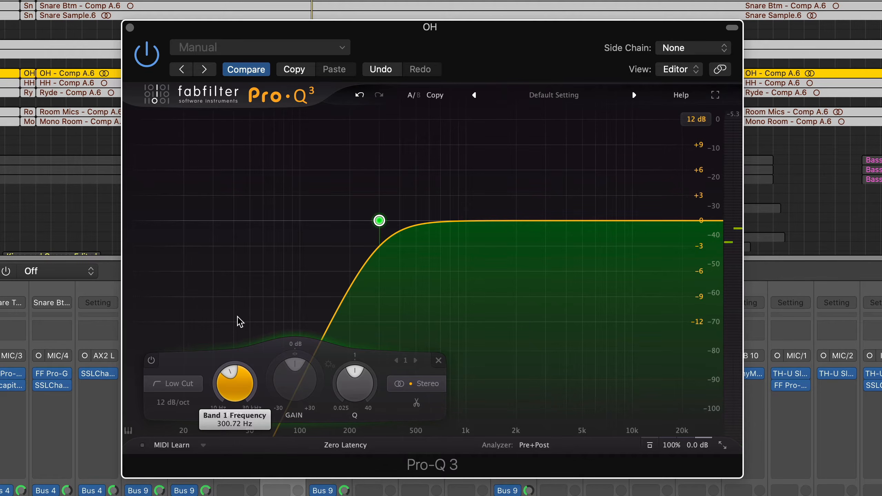
drag(239, 321, 239, 321)
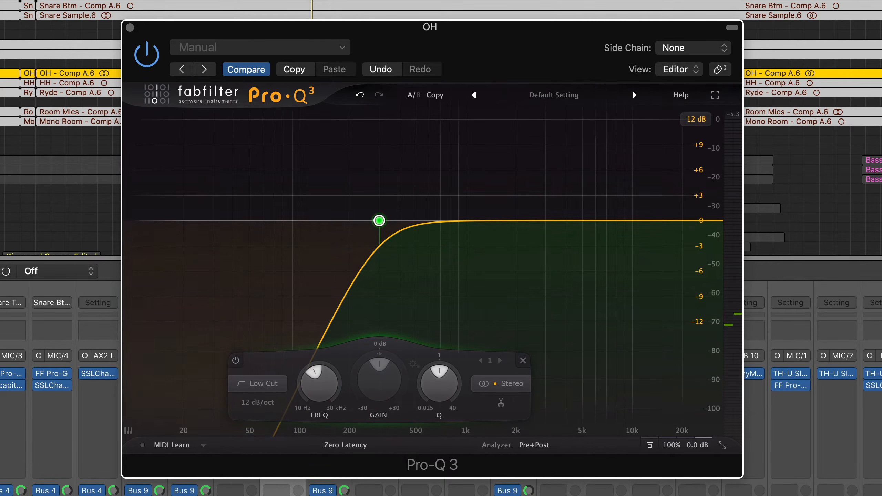
key(space)
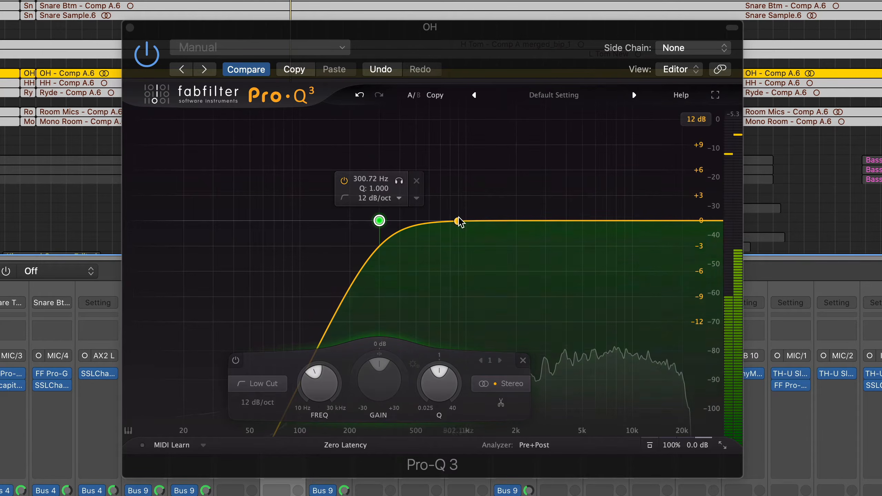
Add a narrow bell band at about 200 Hz and lower its gain to about -6 dB
drag(465, 221, 349, 153)
scroll(352, 176, up, 5)
scroll(352, 176, up, 4)
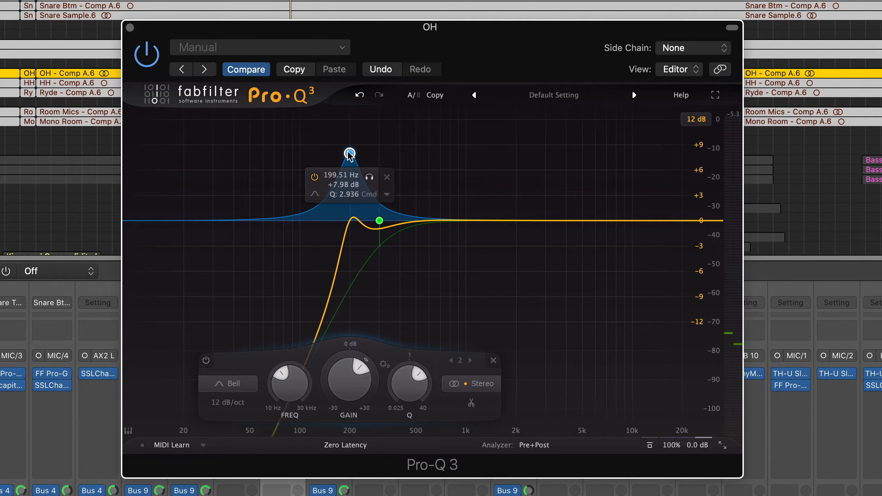
scroll(349, 153, up, 3)
key(space)
drag(337, 357, 349, 493)
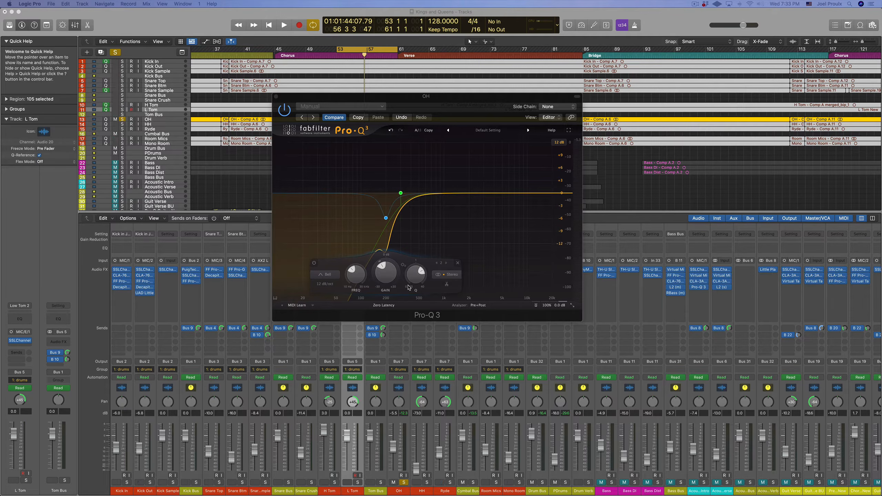
Replay the loop, add a bell boost of about 9.5 dB near 505 Hz with Q about 2.7, and audition the band alone
click(335, 55)
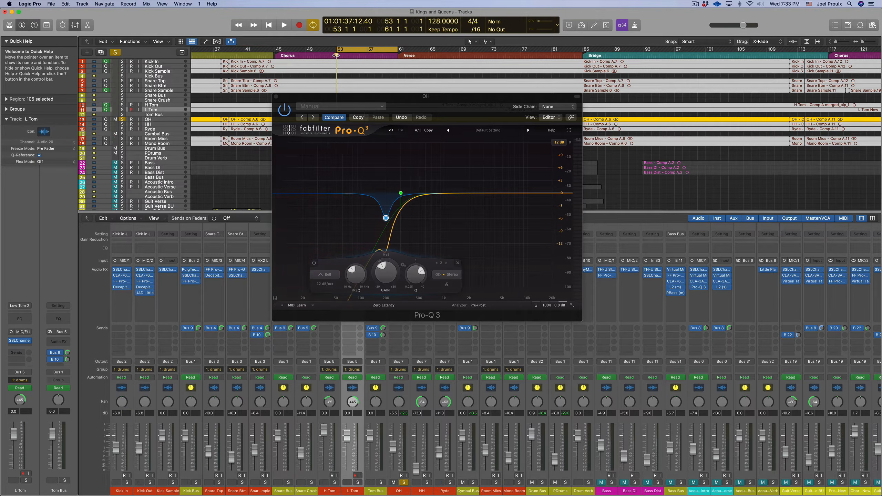
key(space)
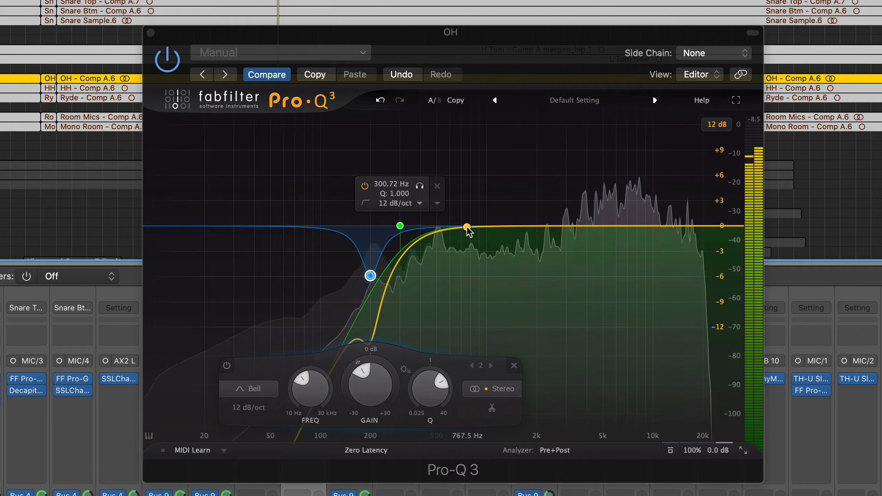
drag(470, 228, 439, 151)
scroll(437, 172, up, 5)
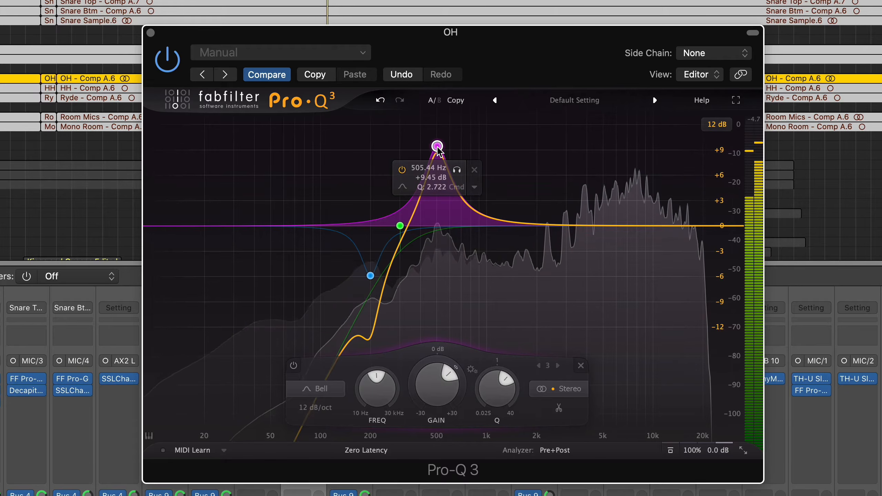
click(457, 170)
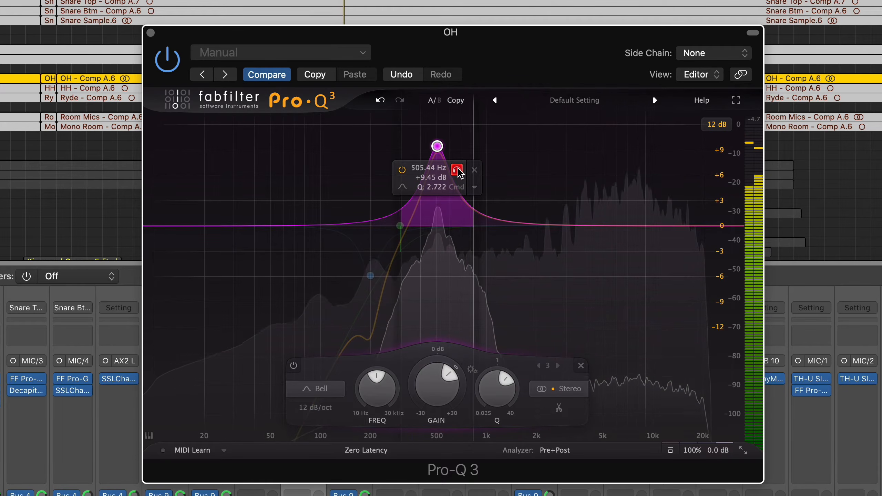
click(457, 170)
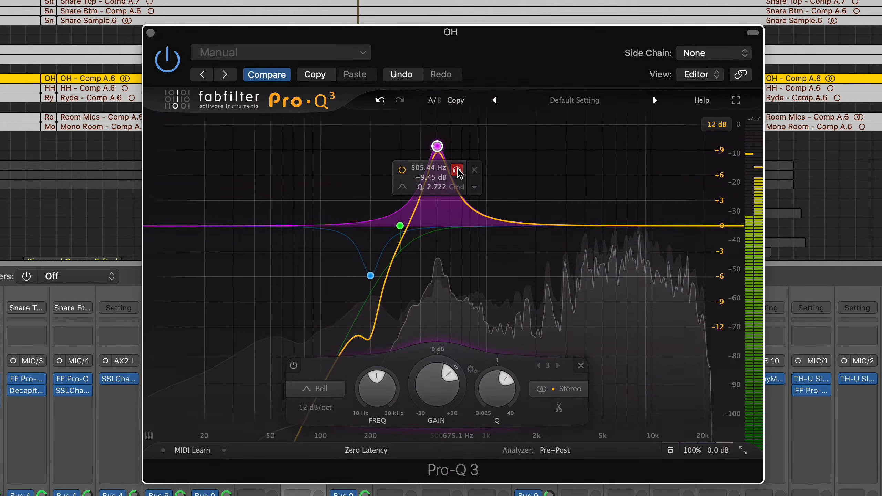
Turn the 505 Hz bell band into a cut of about -3 dB
key(space)
mouse_move(439, 372)
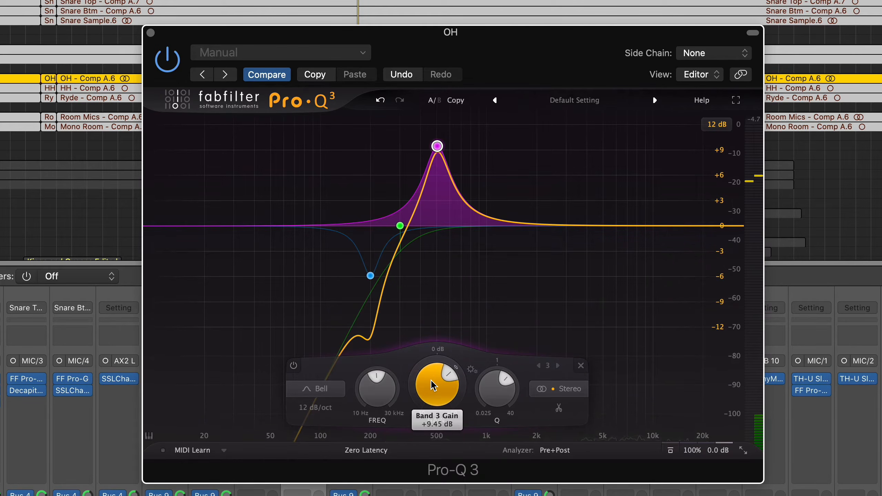
key(space)
drag(434, 385, 434, 483)
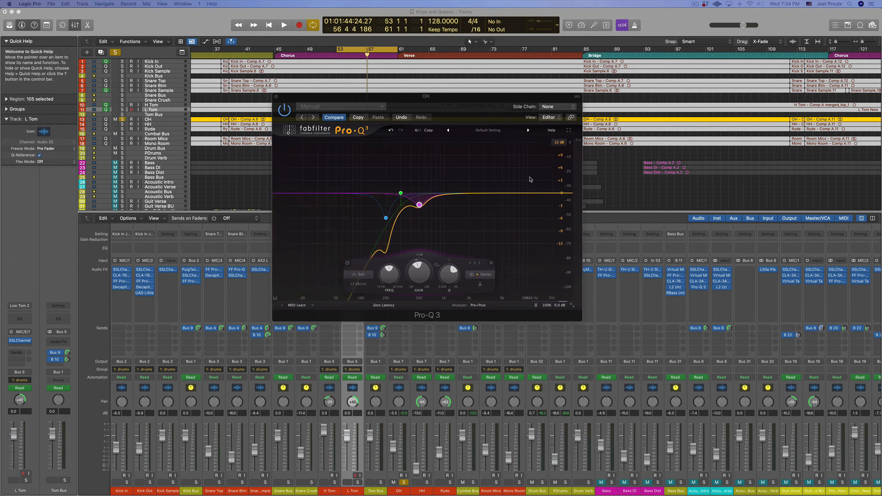
Try a high shelf boost of about 1 dB at about 12 kHz with Q about 1.4 while playing the overheads
drag(547, 195, 534, 191)
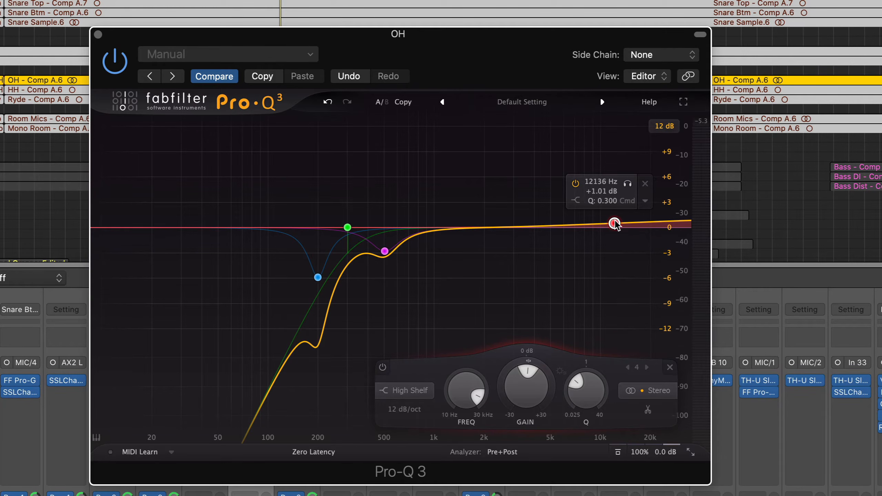
scroll(614, 224, up, 5)
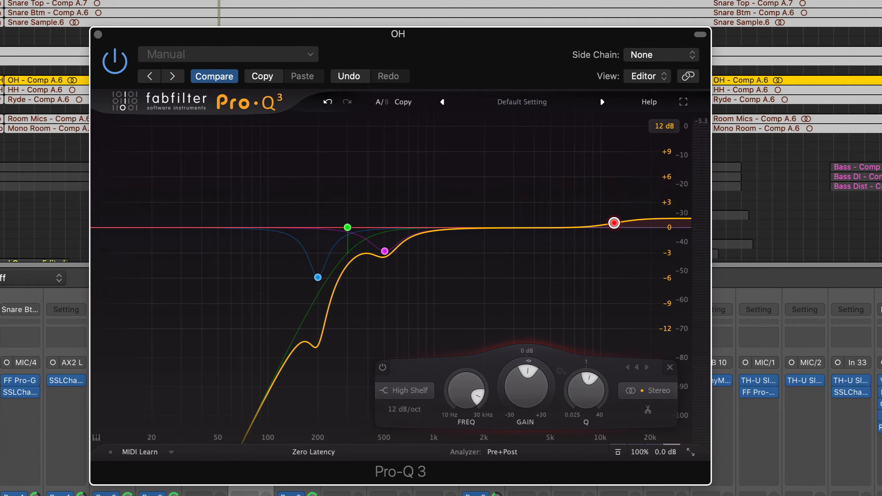
key(space)
mouse_move(525, 383)
mouse_down()
mouse_move(523, 314)
mouse_move(514, 393)
mouse_up()
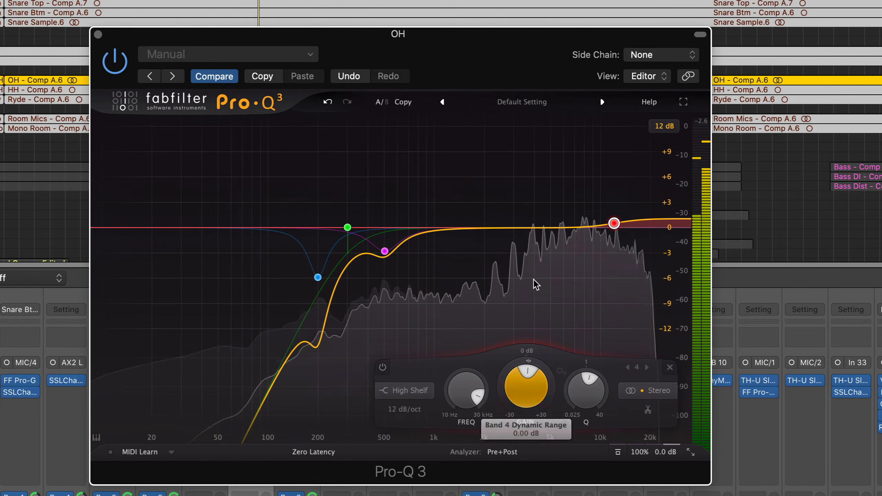
Delete the high shelf band from the overhead EQ
right_click(613, 223)
mouse_move(653, 311)
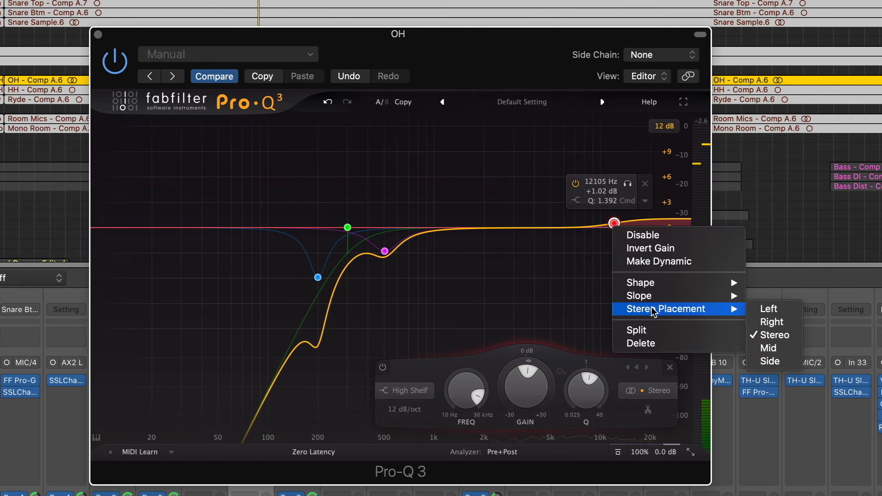
click(655, 343)
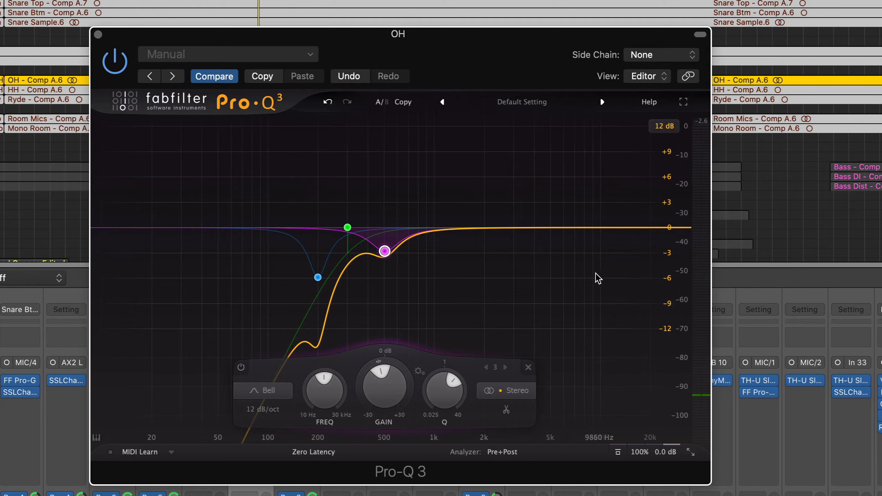
Add a flat-topped bell boost of about 1.5 dB near 4540 Hz to the overheads, with a 48 dB/oct slope and Q about 1.34
drag(548, 230, 541, 216)
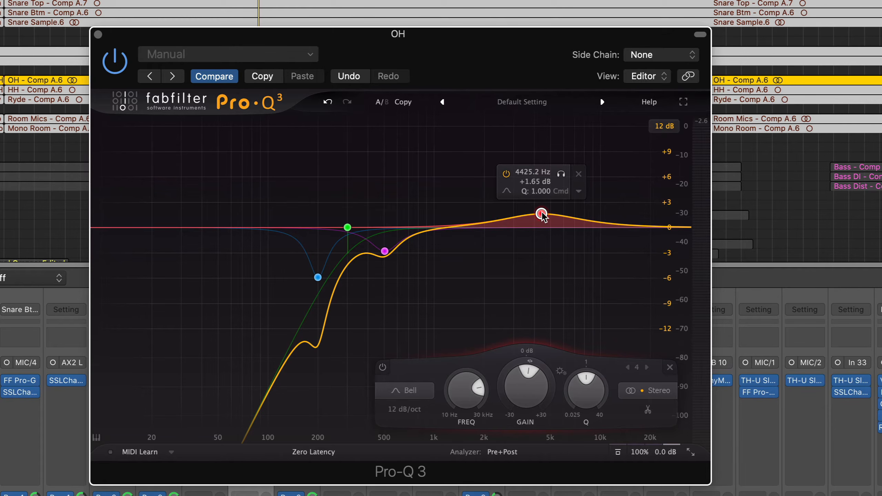
drag(542, 214, 537, 214)
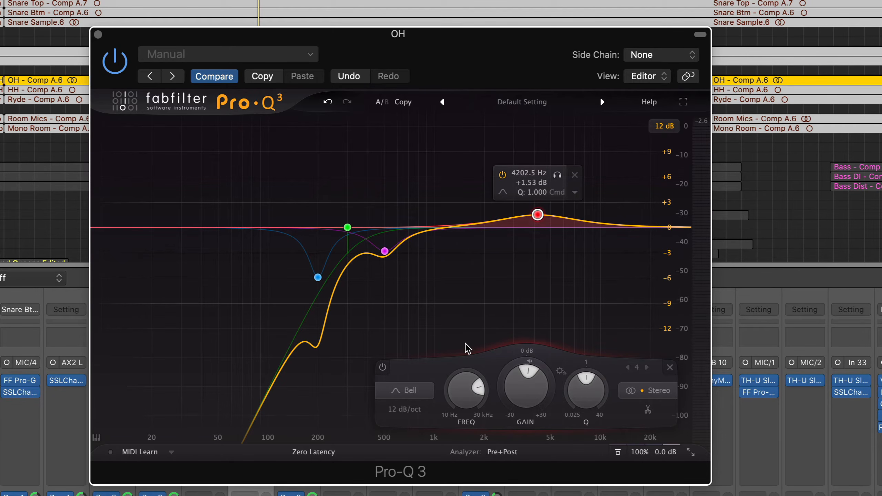
click(408, 409)
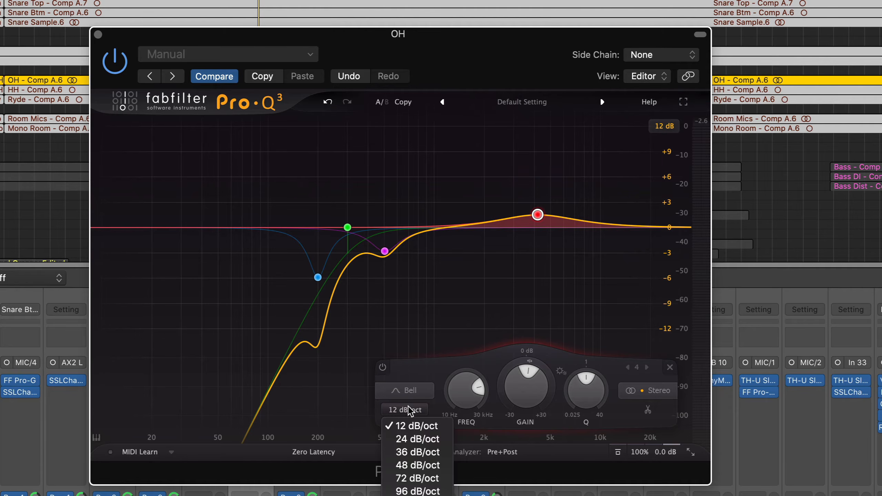
click(421, 466)
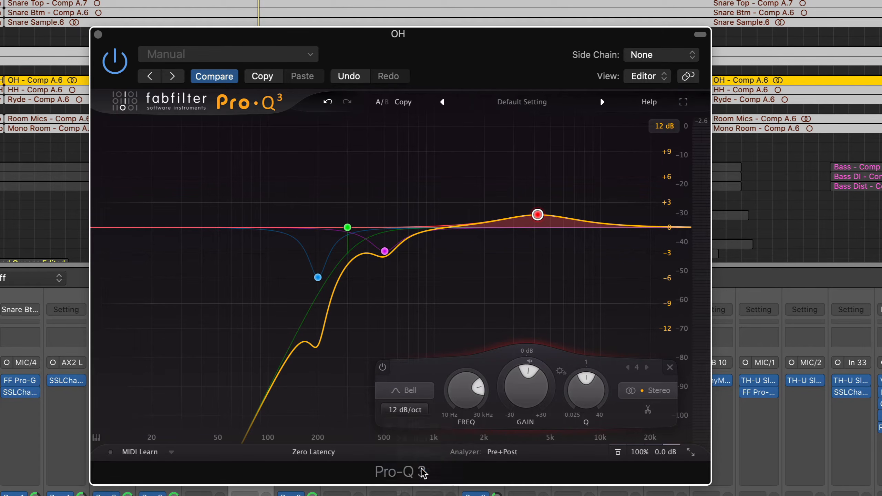
scroll(537, 215, up, 5)
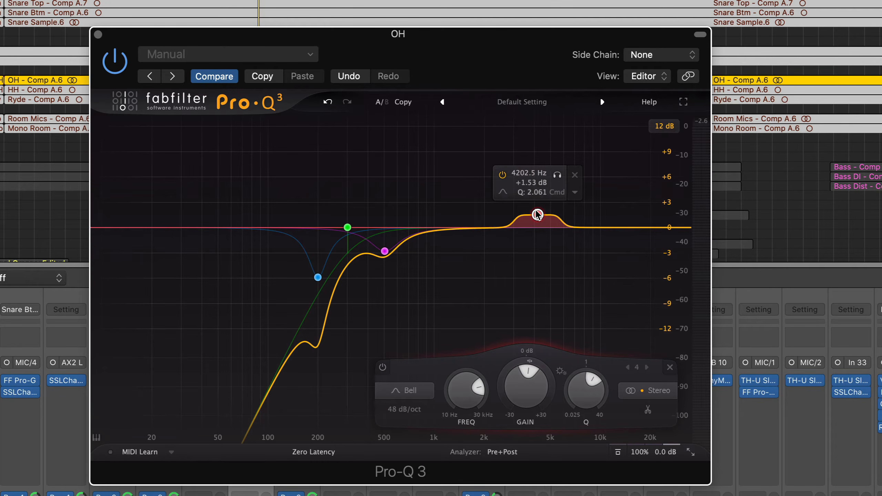
drag(537, 215, 542, 214)
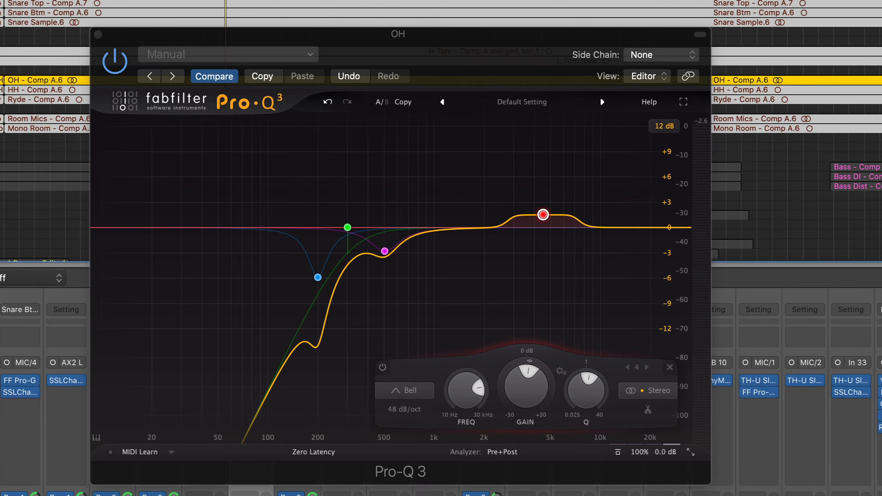
mouse_move(541, 216)
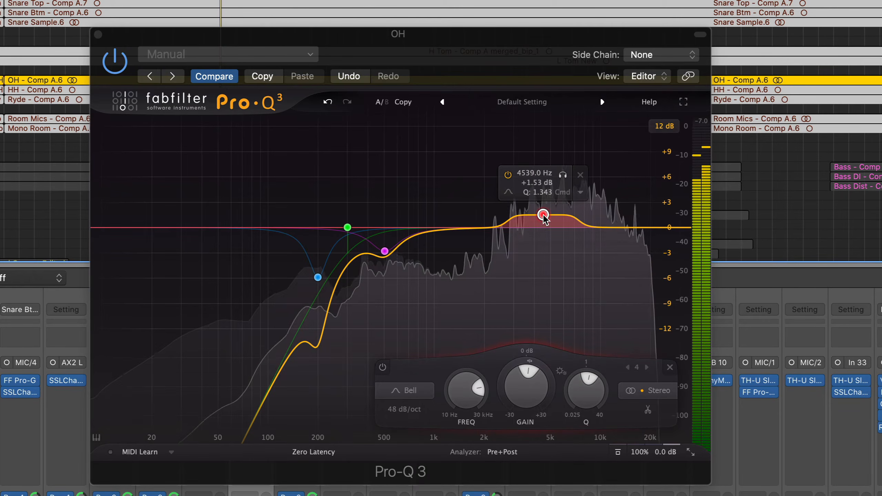
Exaggerate and audition the upper-mid bell band alone during playback, and set its gain to about -1.14 dB
drag(542, 215, 537, 197)
click(555, 158)
drag(555, 155, 558, 159)
scroll(536, 198, up, 3)
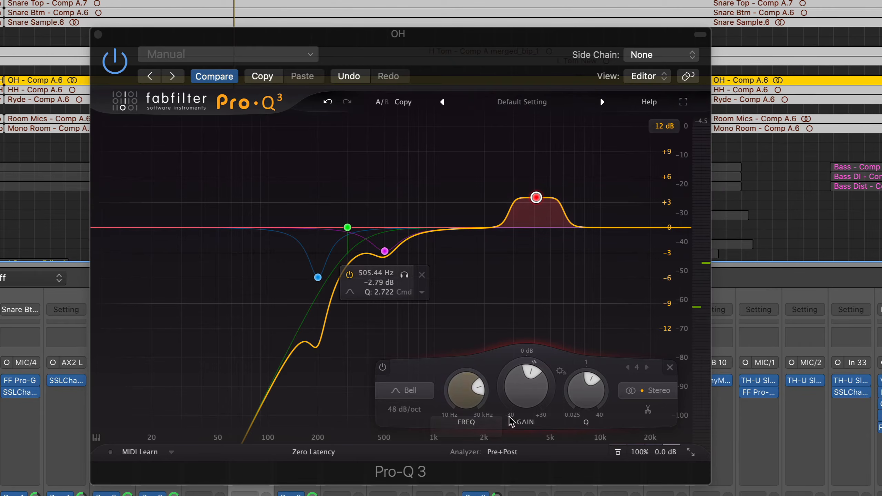
drag(517, 404, 526, 469)
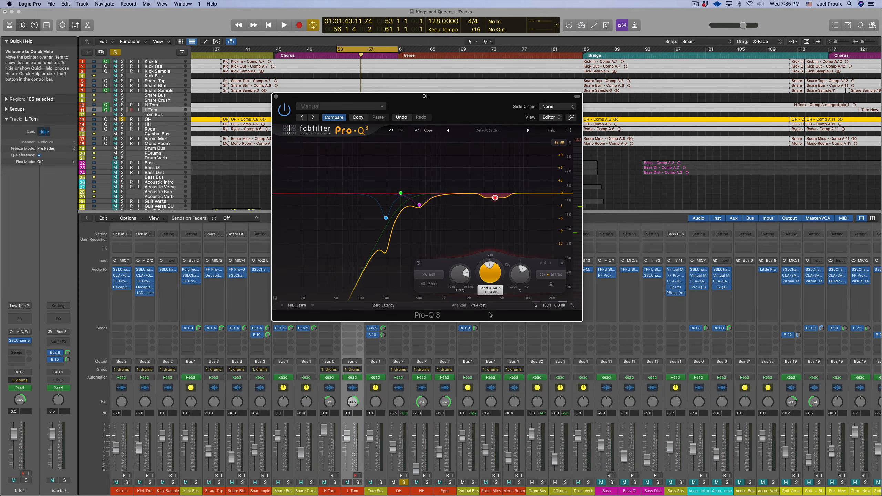
Hide the EQ window and play the loop, taking the OH track out of solo to hear it with the full drum kit
key(v)
click(404, 483)
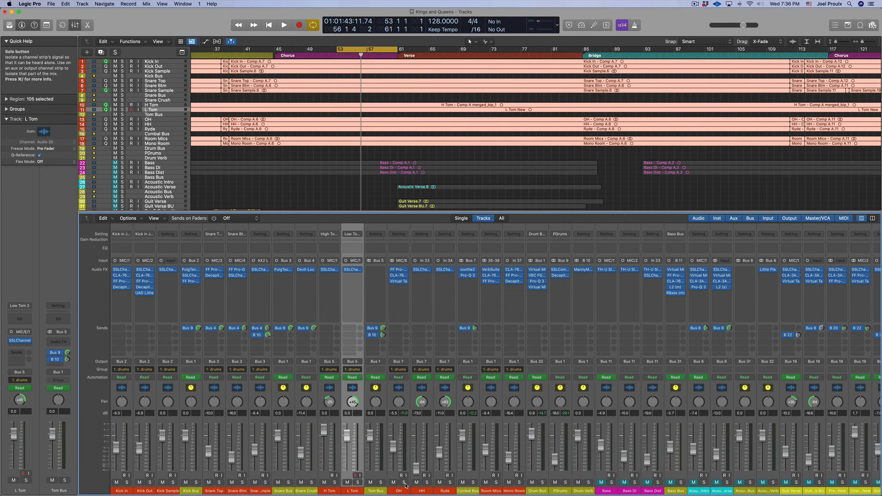
click(404, 483)
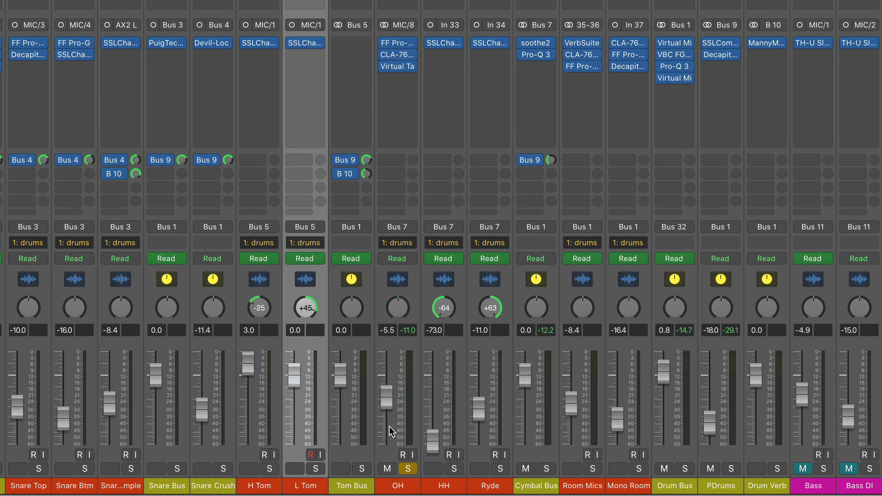
key(space)
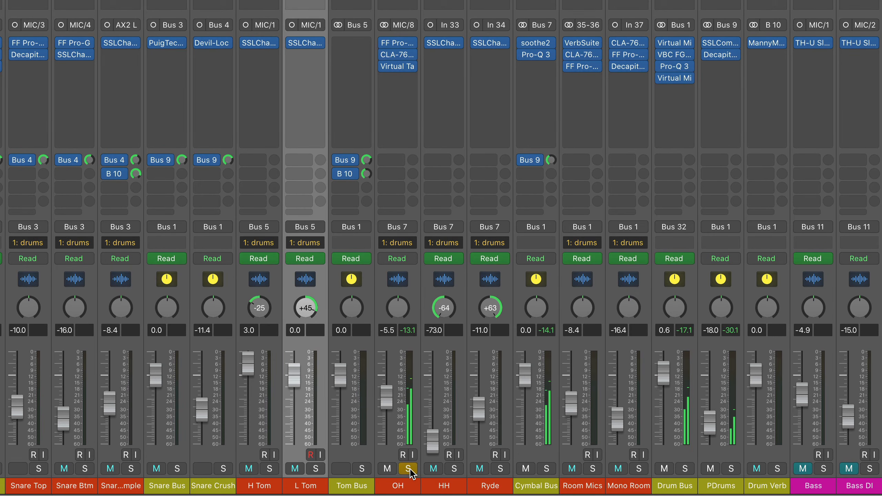
click(409, 468)
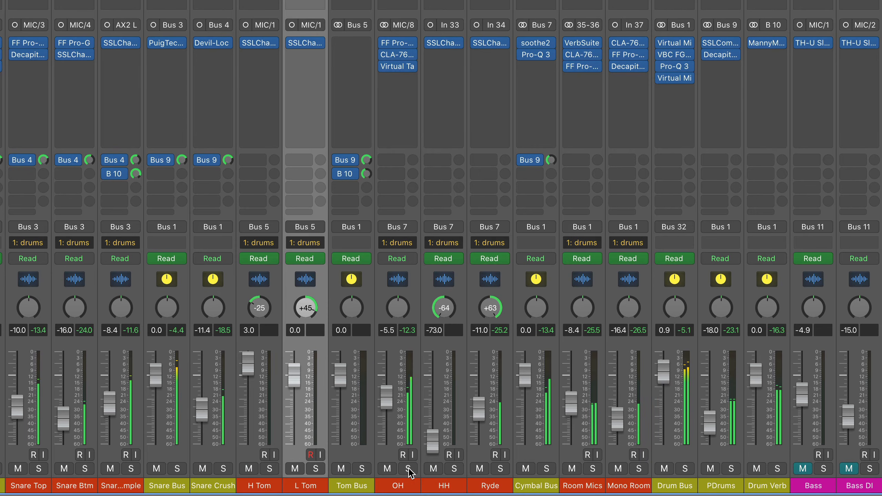